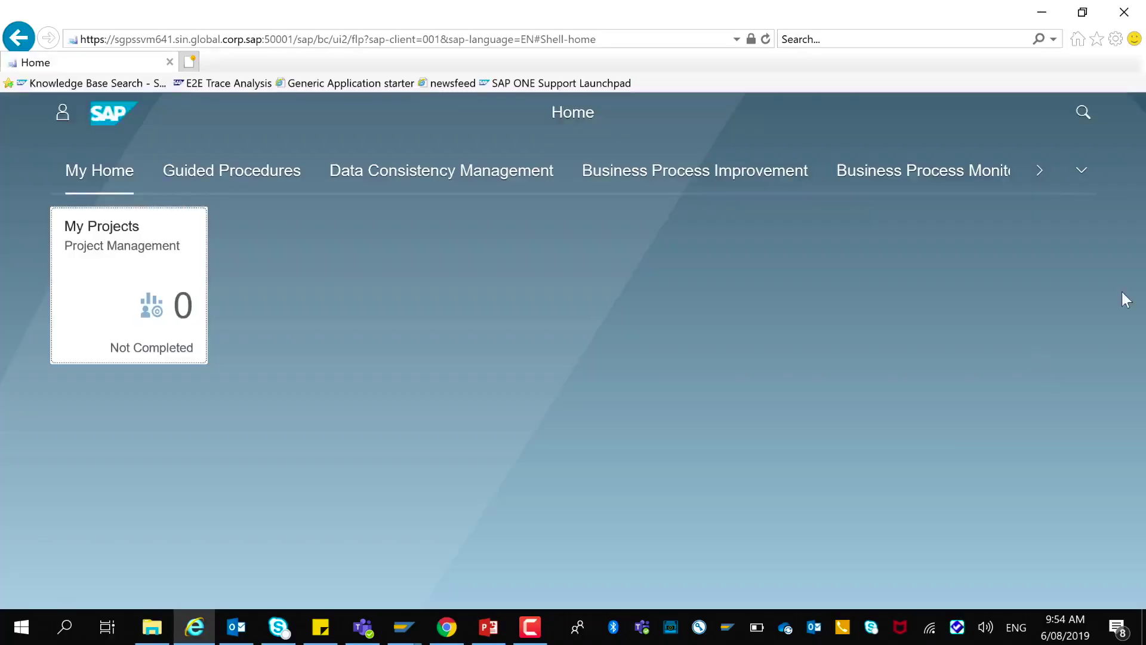
# - Choose Test Suite from the launchpad's group list to show its apps
pyautogui.click(1081, 181)
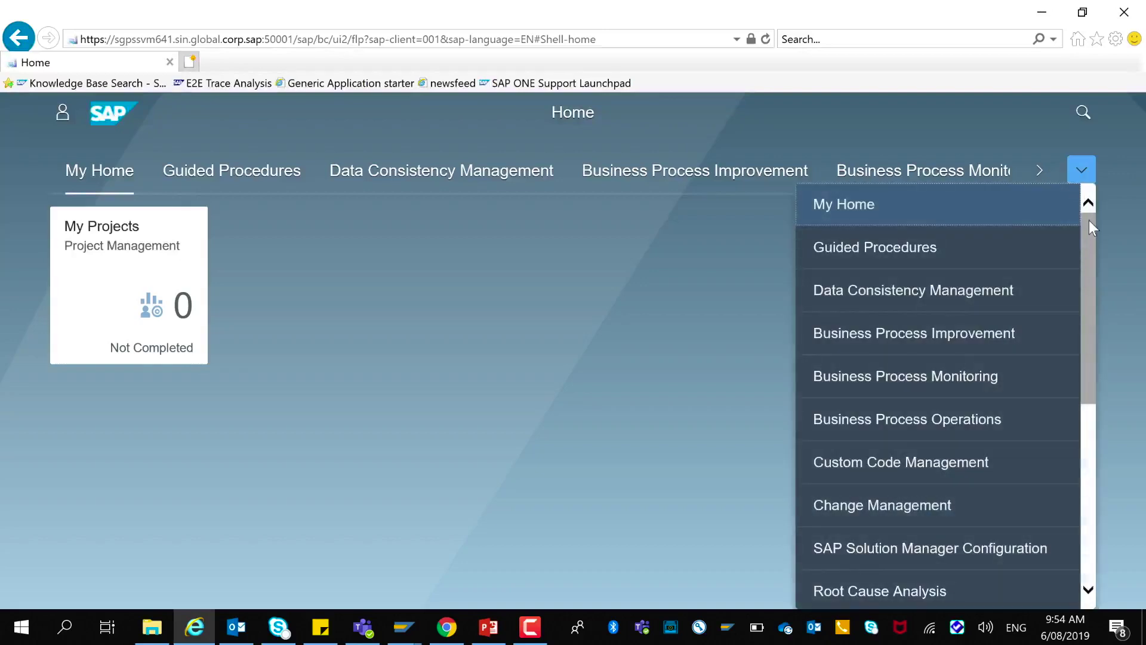
pyautogui.moveTo(1088, 227); pyautogui.dragTo(1097, 369)
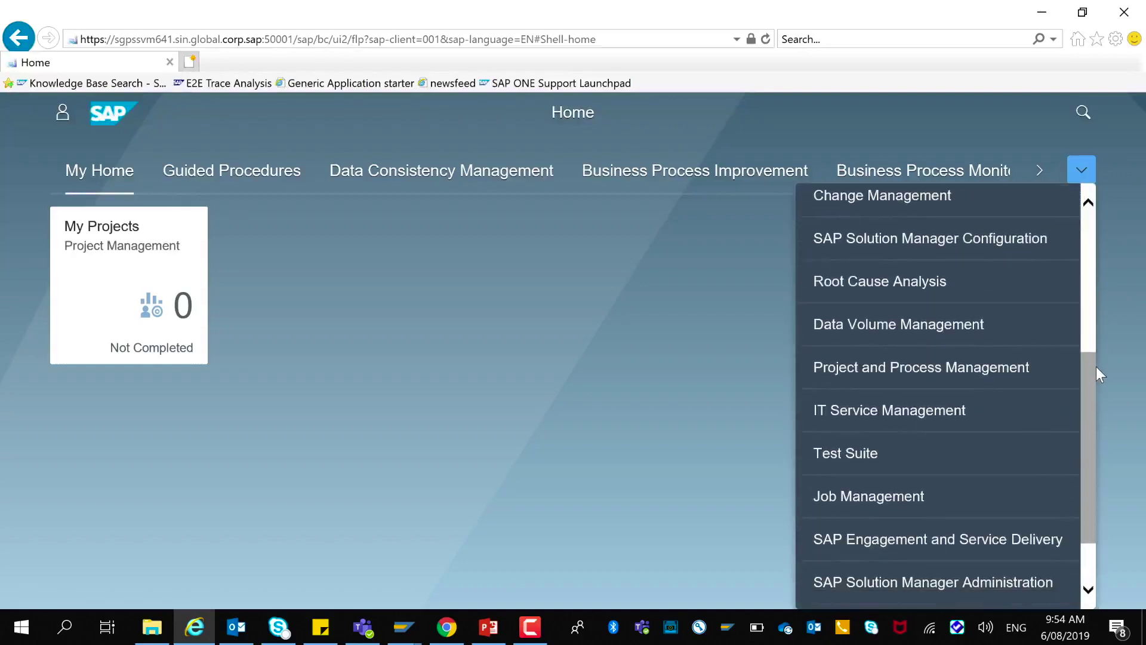
pyautogui.click(964, 459)
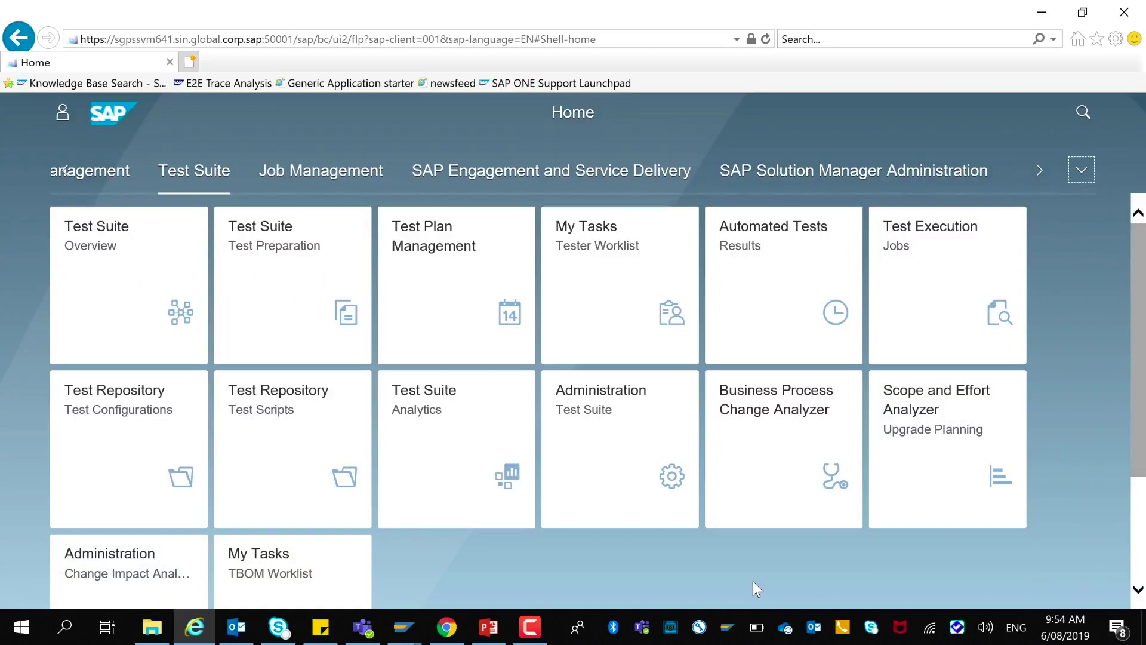
# - In Scope and Effort Analyzer, show the Test Analysis on its Details - Test Management page with Test Plan
pyautogui.click(952, 429)
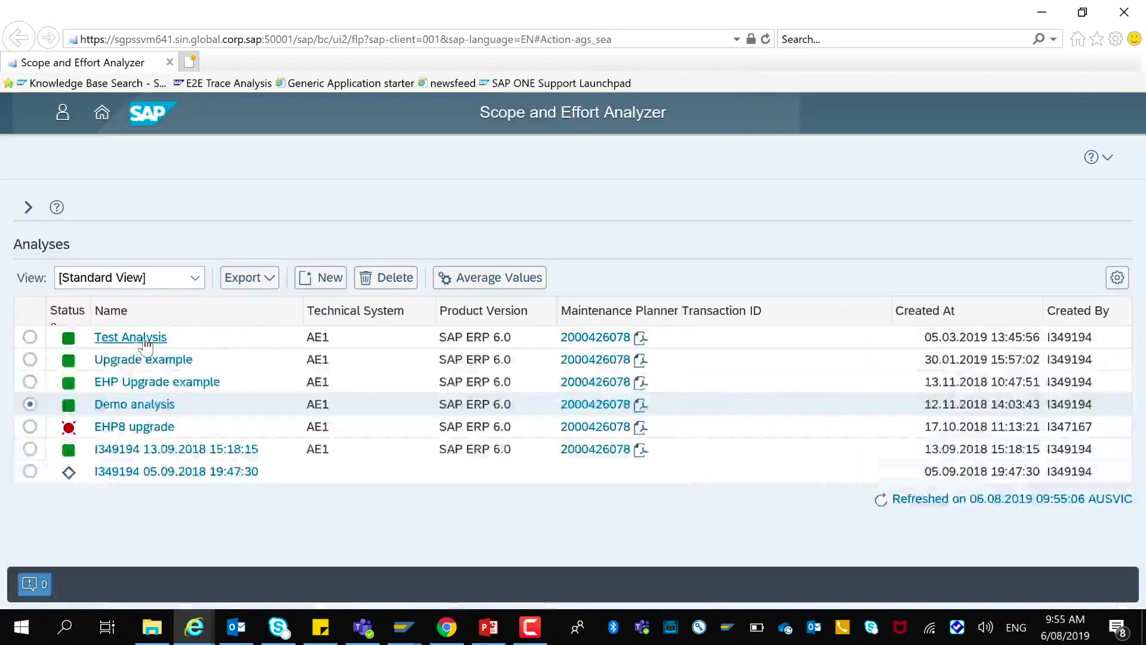
pyautogui.click(145, 341)
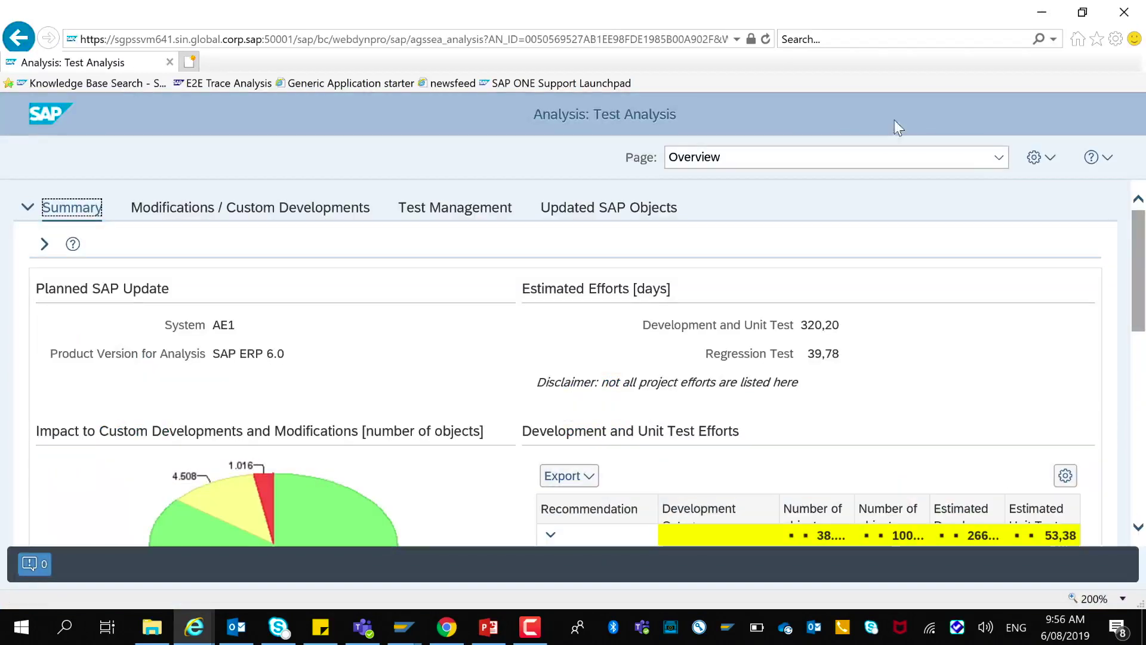
pyautogui.click(999, 157)
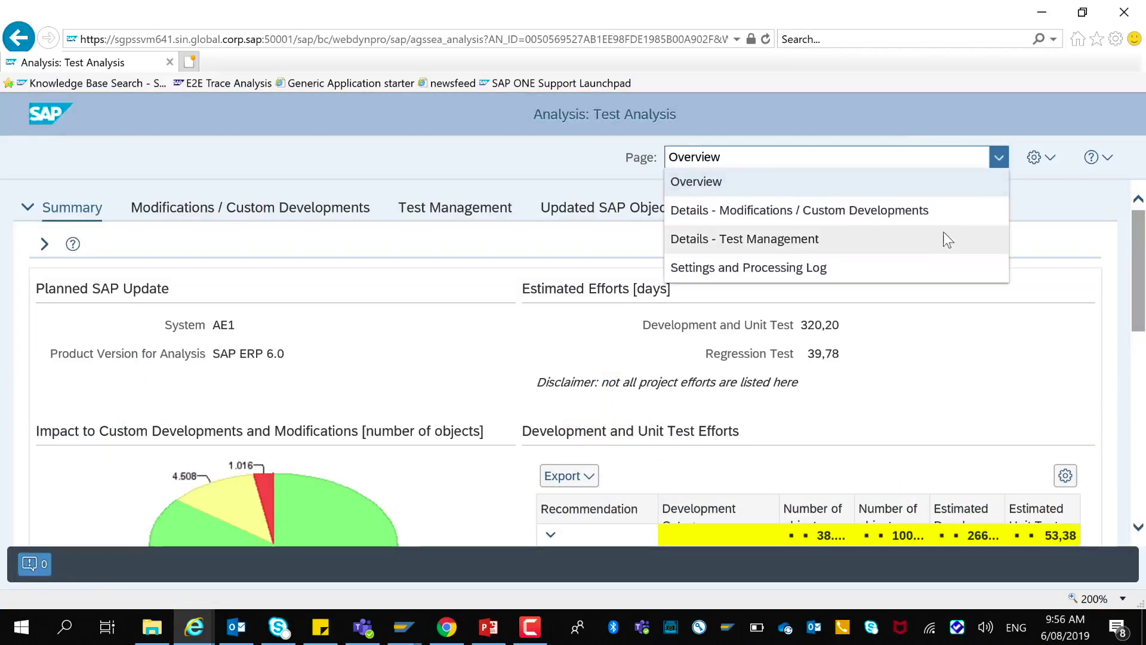
pyautogui.click(938, 238)
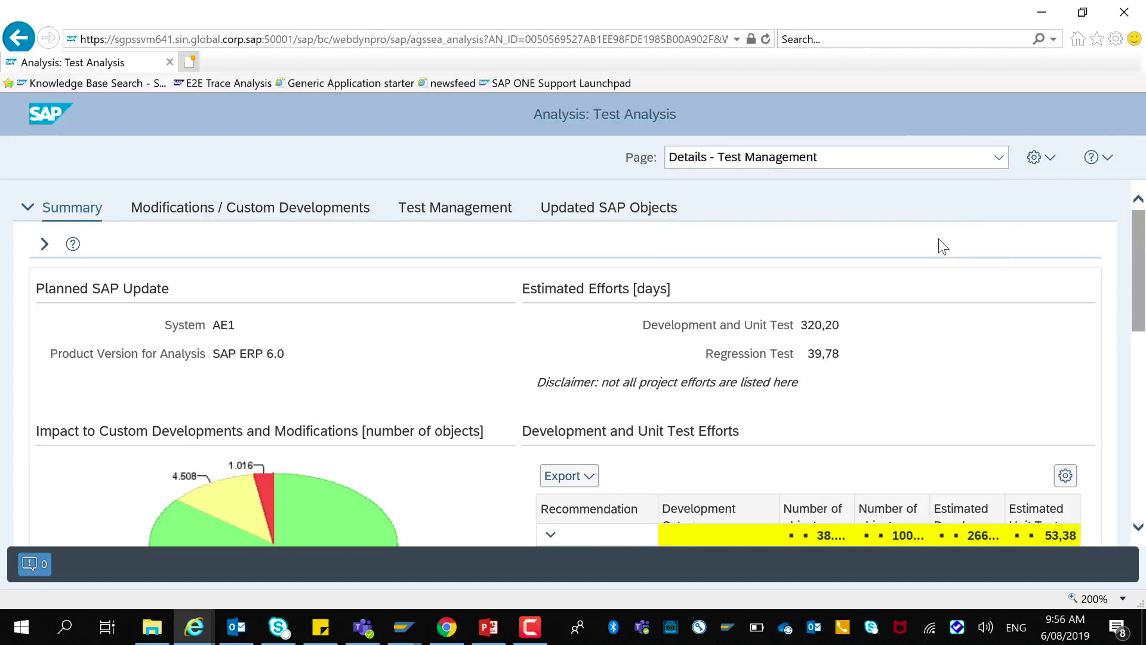
pyautogui.click(279, 298)
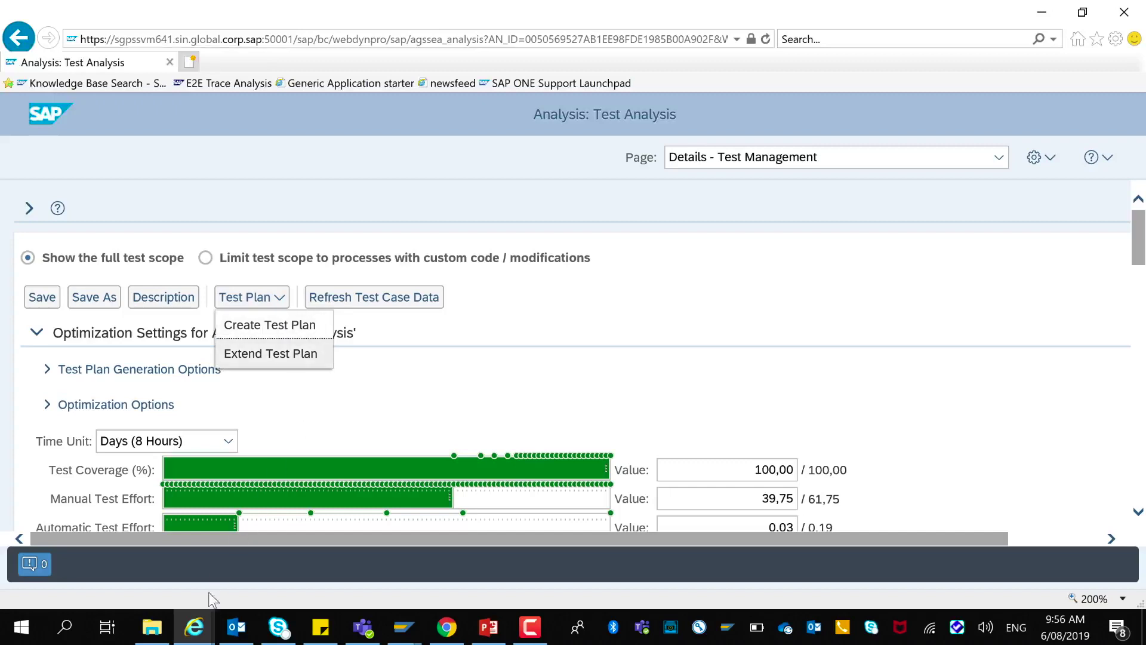
# - Go back to the launchpad home and start a new test plan from Test Plan Management
pyautogui.moveTo(205, 625)
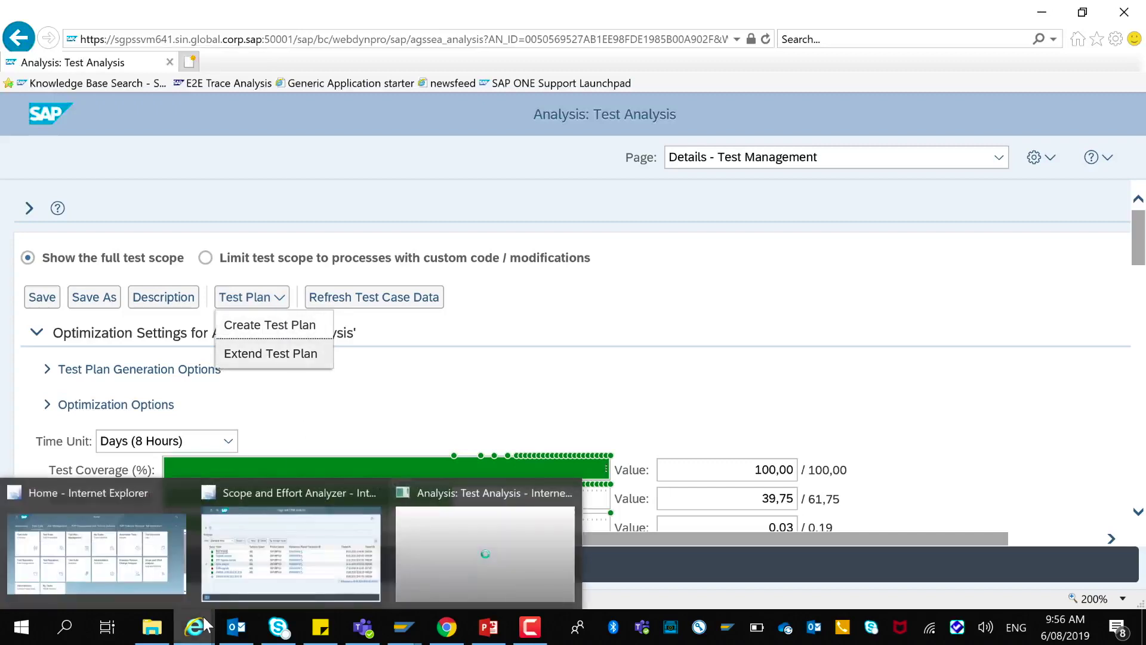
pyautogui.click(172, 586)
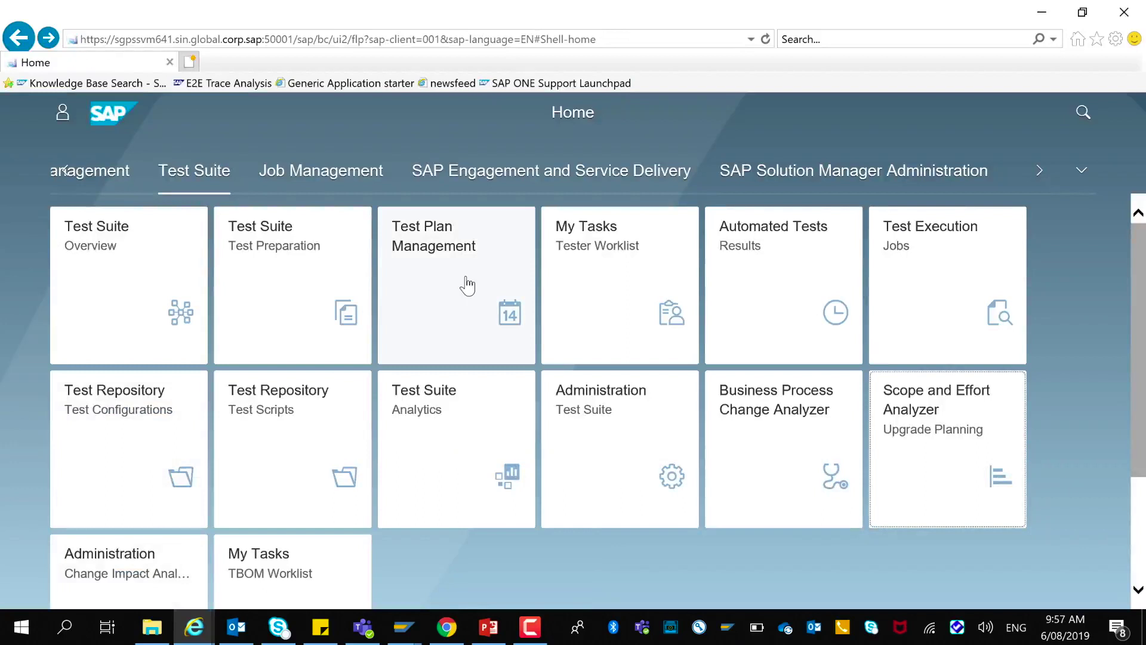
pyautogui.click(467, 285)
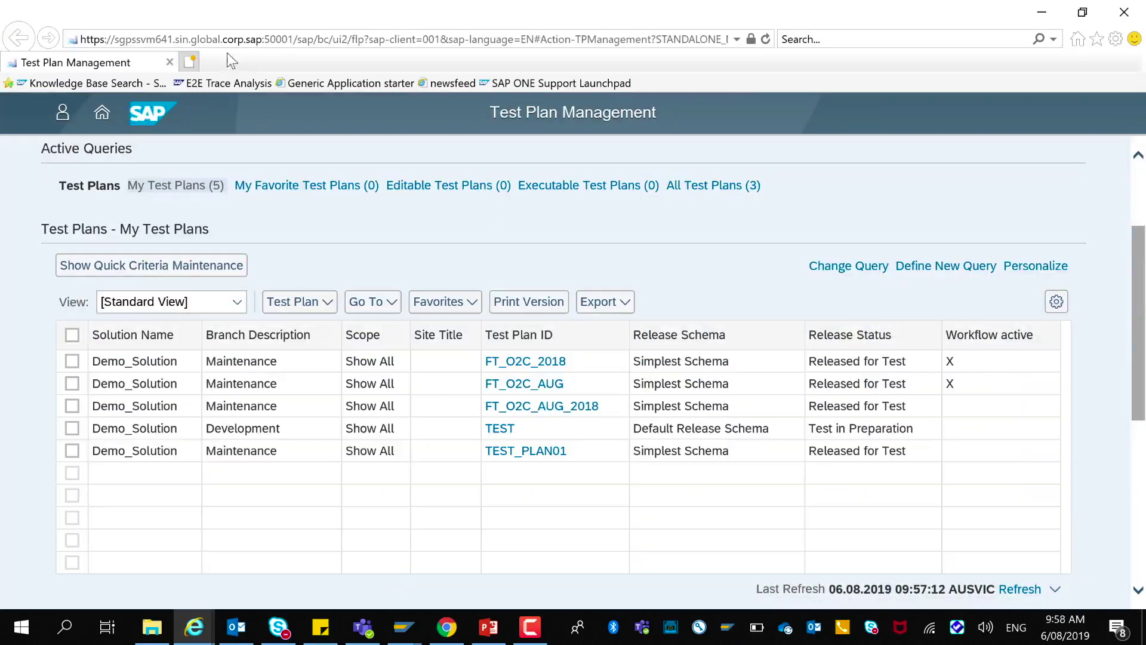
pyautogui.click(333, 305)
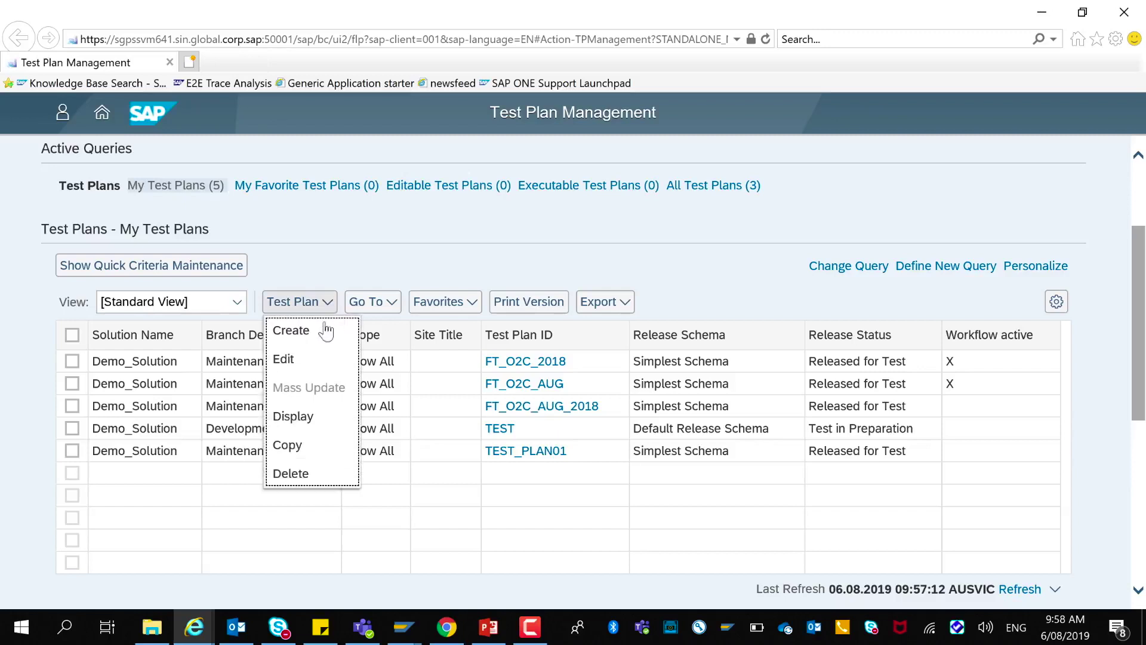
pyautogui.click(325, 335)
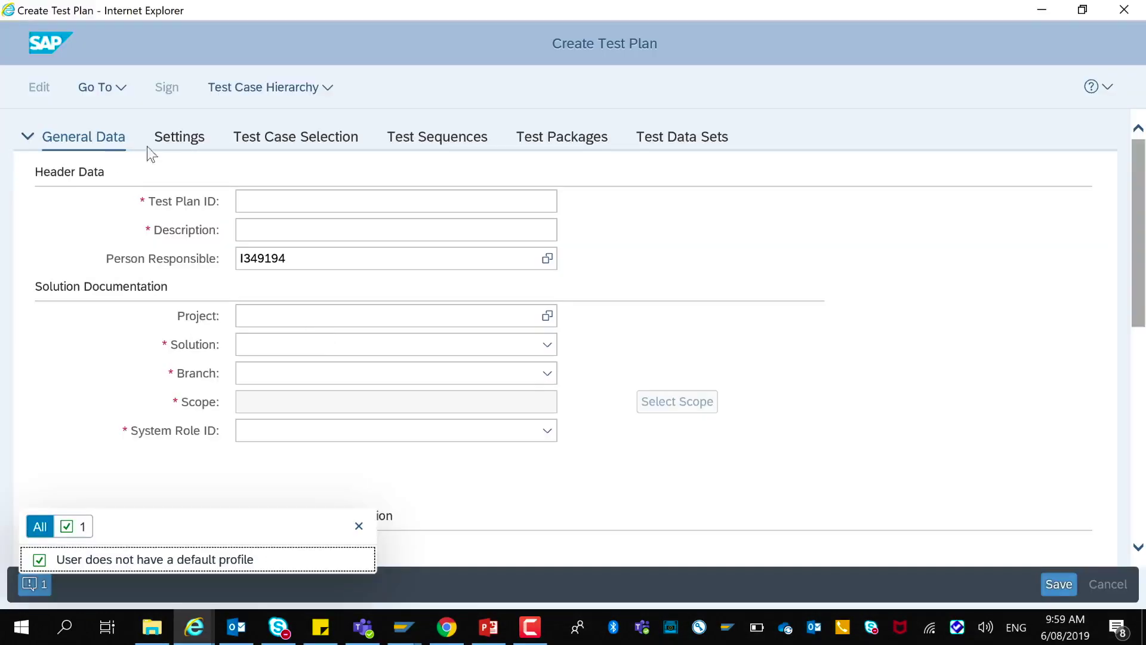
# - Enter Test Plan ID FT_O2C_2019 with description 'Order to cash testing'
pyautogui.click(251, 203)
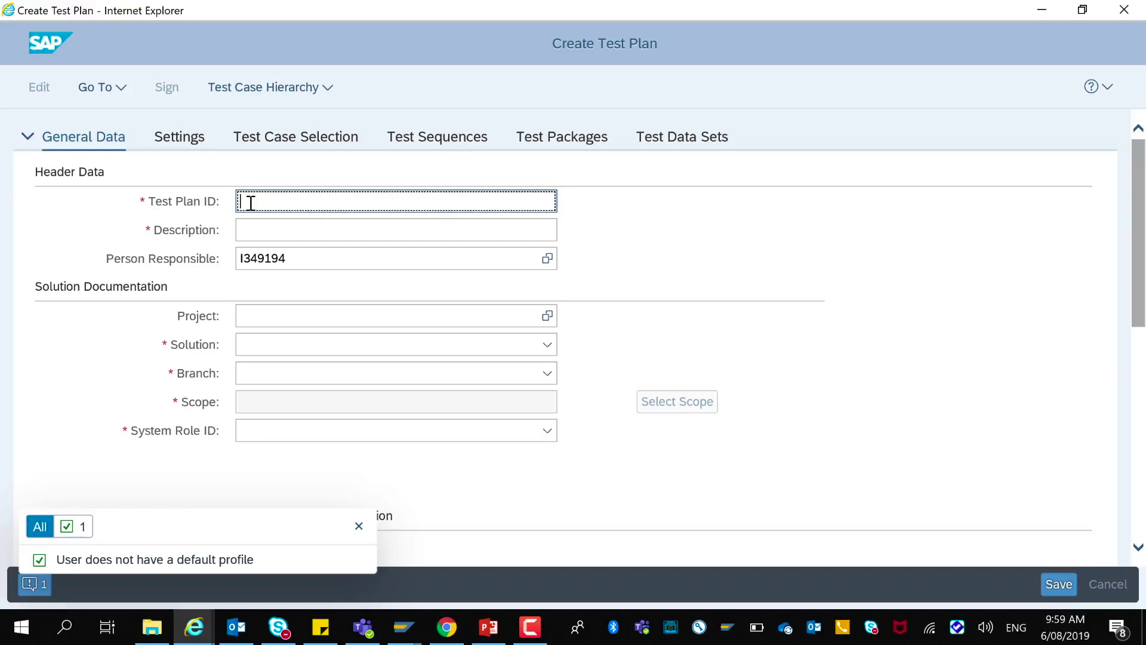
pyautogui.write('FT_O2C_2019')
pyautogui.click(269, 230)
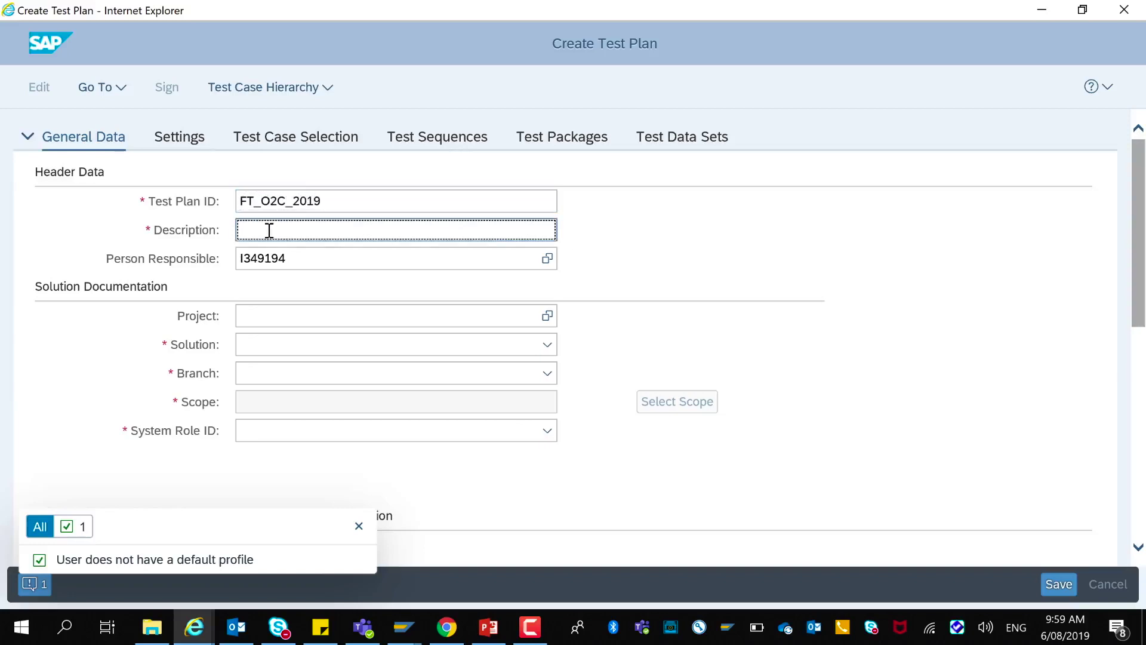
pyautogui.write('Order to cash testing')
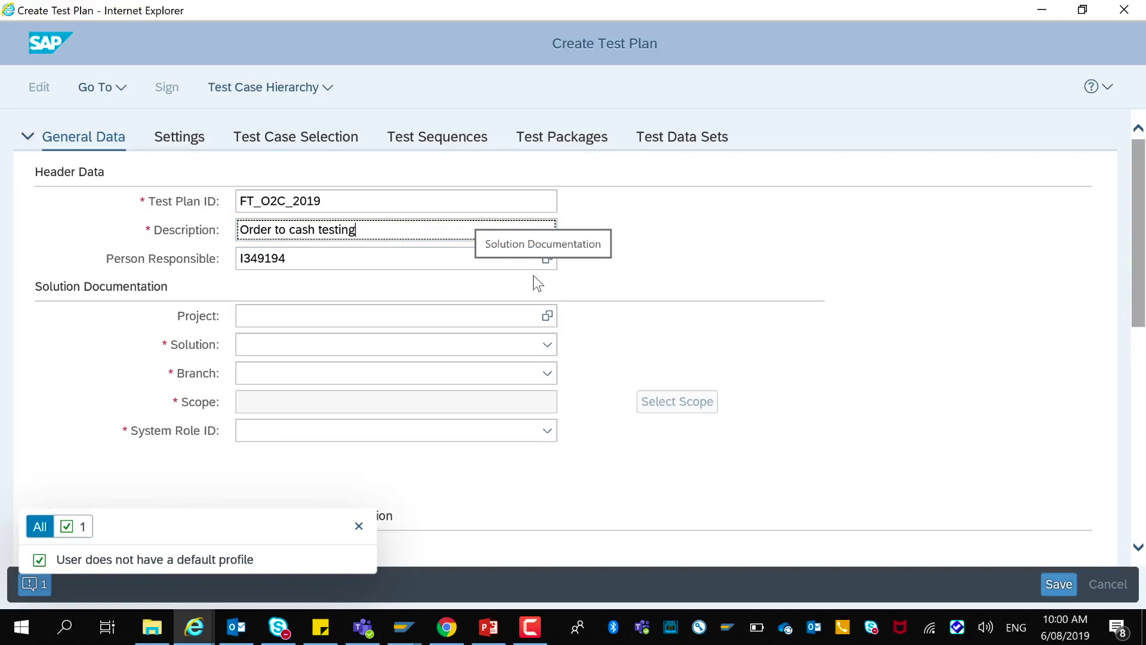
# - Select solution Demo_Solution and branch Development for the test plan
pyautogui.scroll(-2, 651, 320)
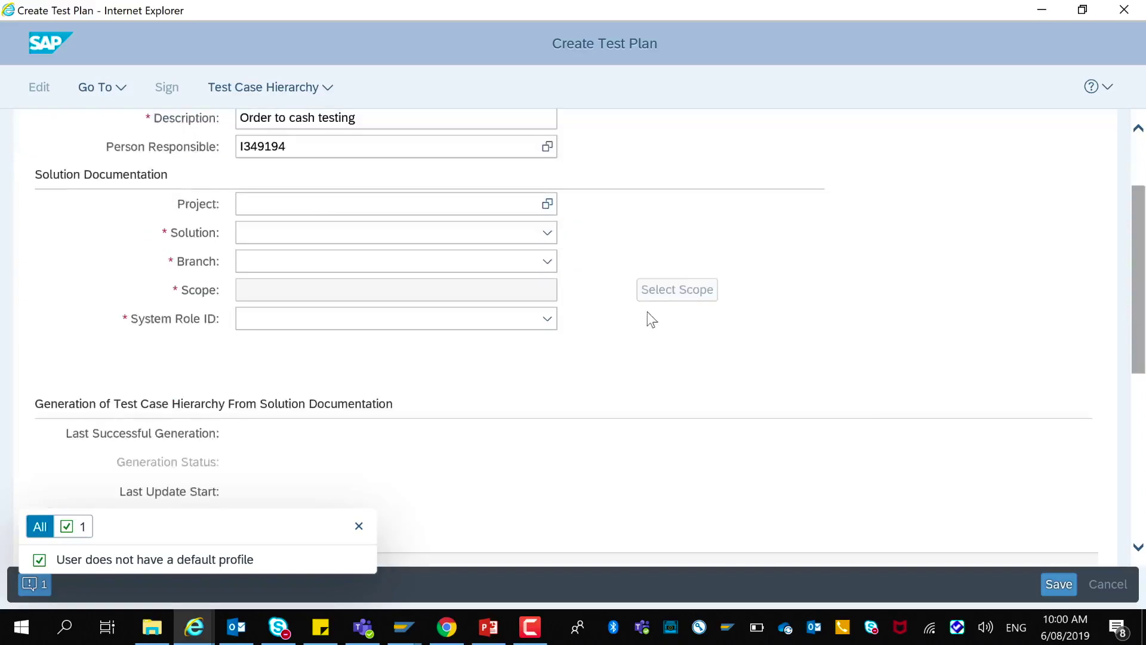
pyautogui.click(320, 231)
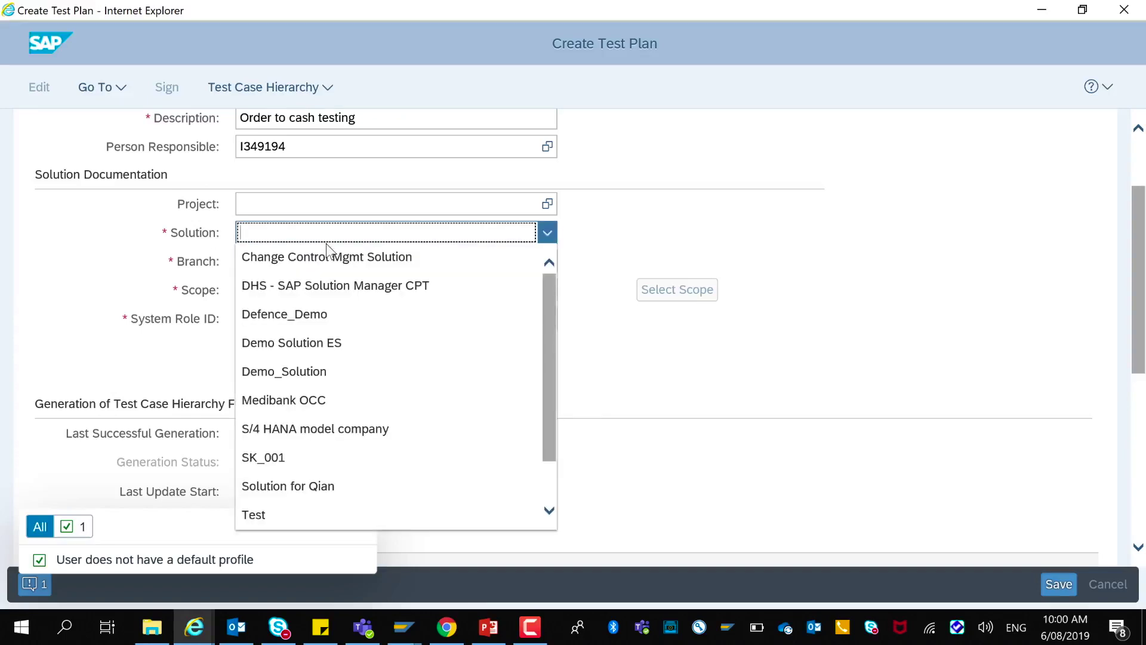
pyautogui.click(332, 372)
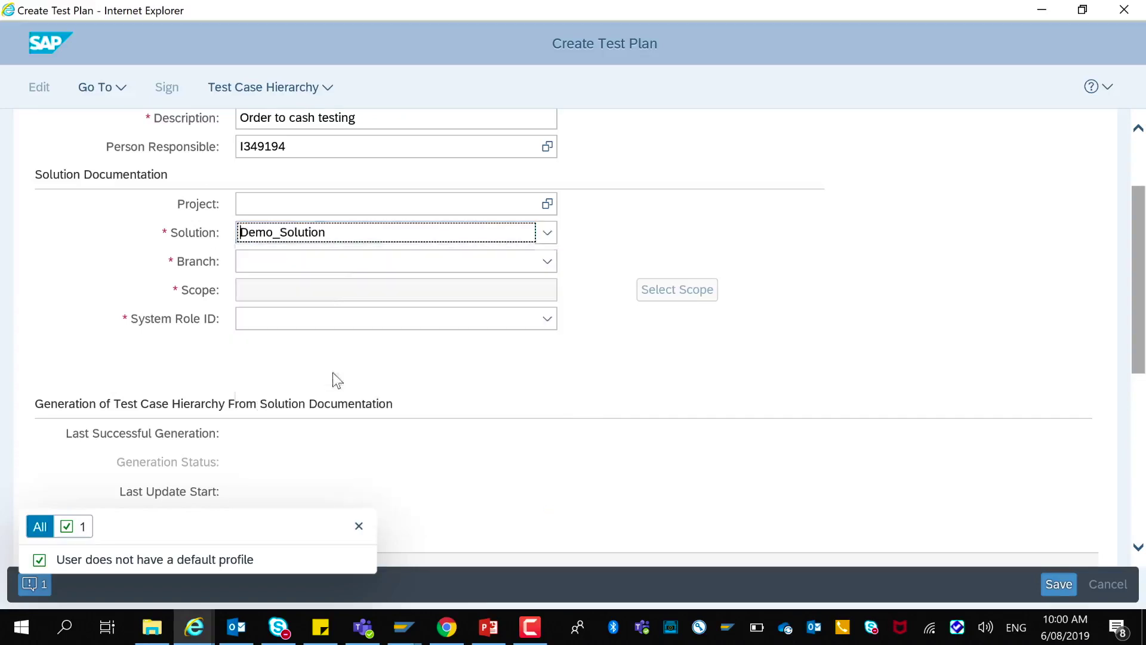
pyautogui.click(338, 264)
pyautogui.click(310, 314)
pyautogui.click(677, 291)
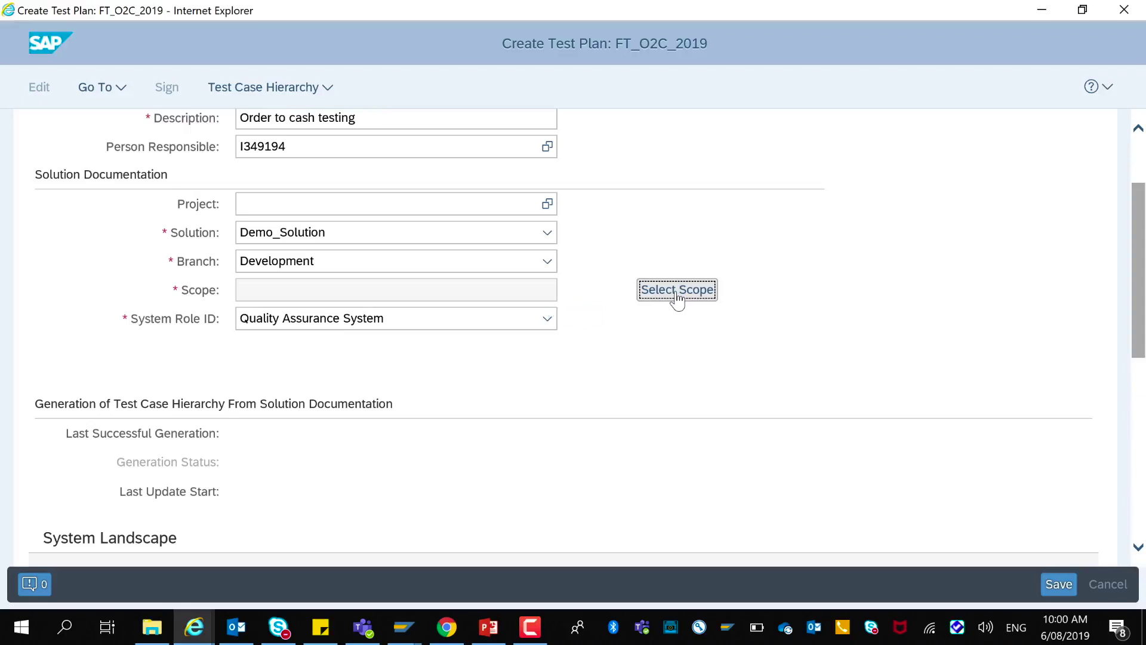
# - Set the test plan scope to Show All
pyautogui.click(677, 291)
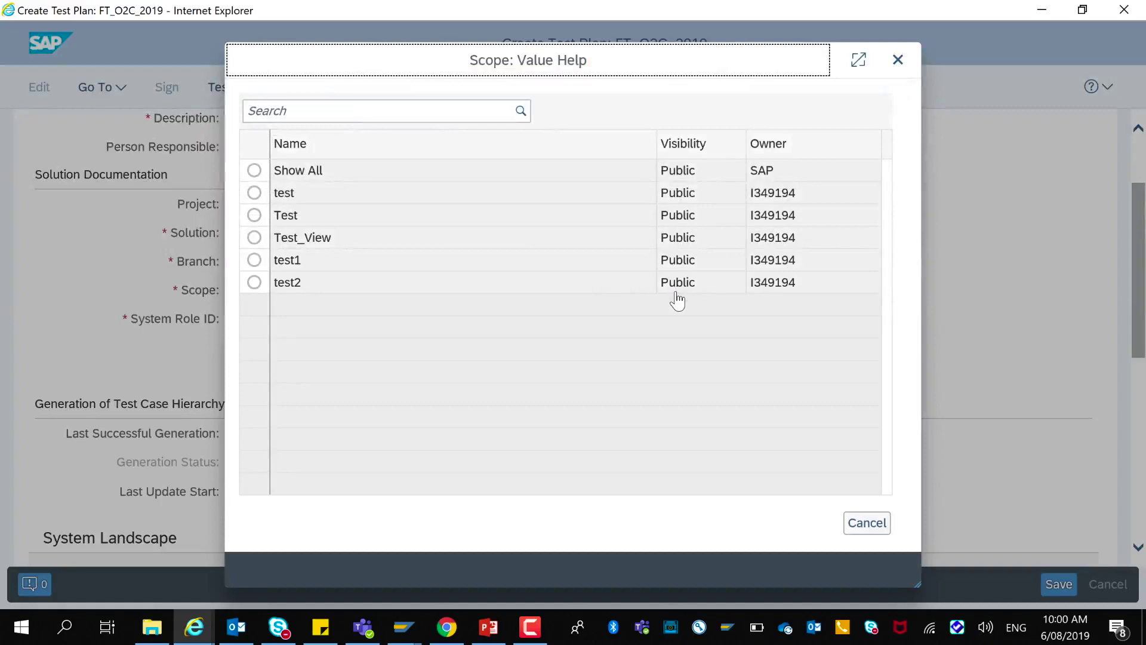
pyautogui.click(340, 172)
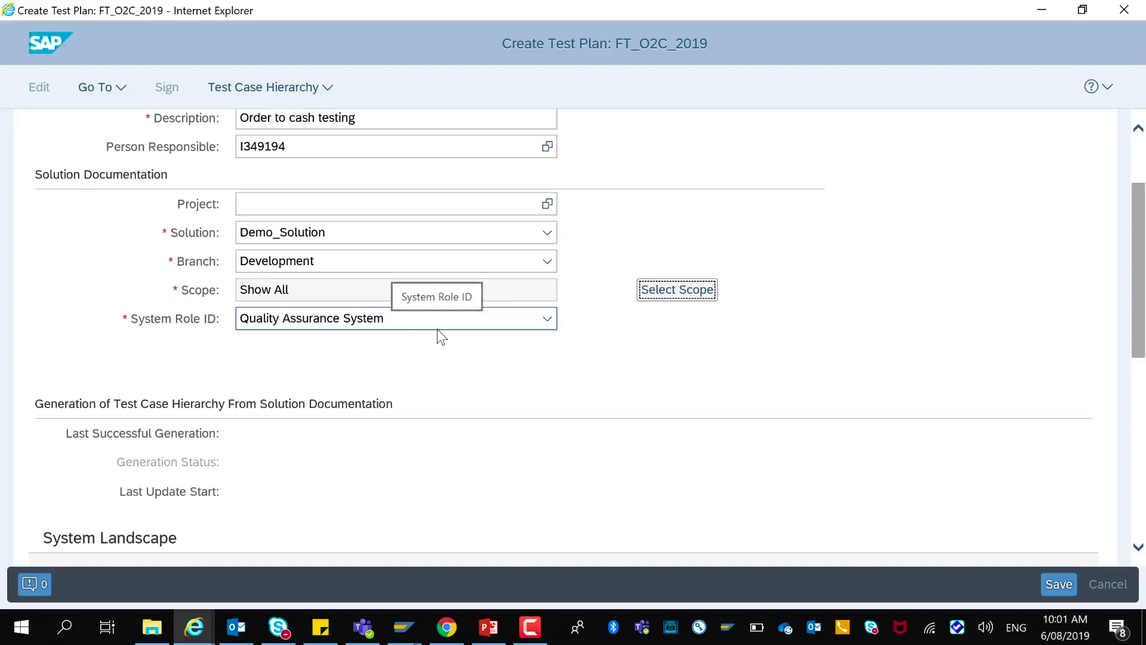
pyautogui.click(470, 375)
pyautogui.scroll(-1, 469, 375)
pyautogui.scroll(-3, 469, 376)
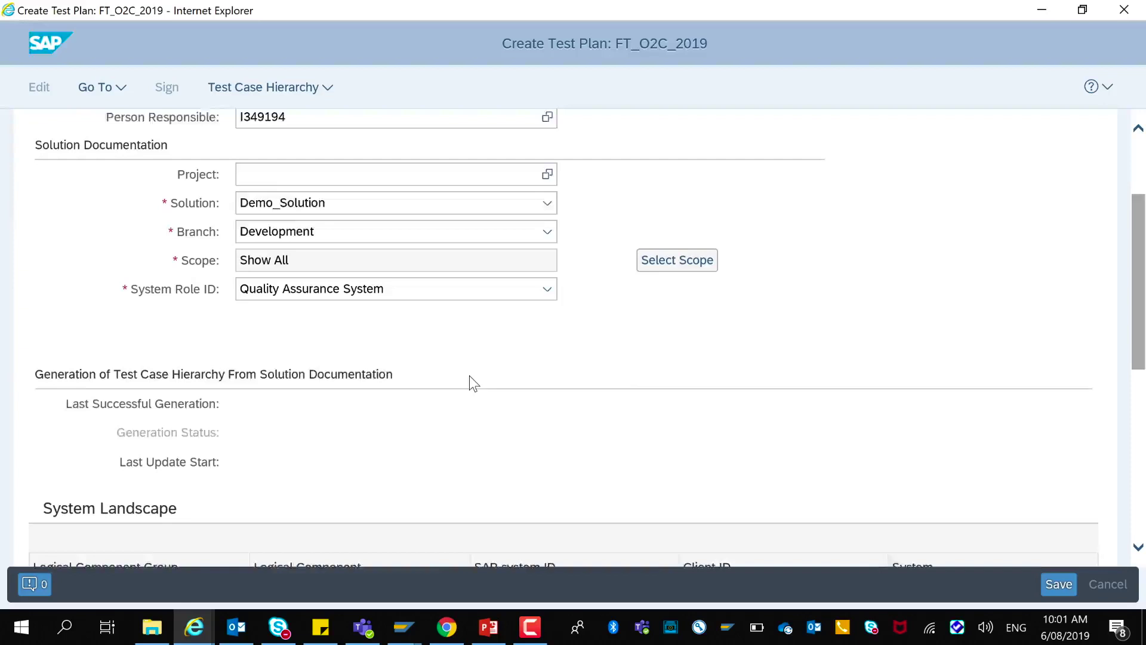
pyautogui.scroll(-2, 470, 383)
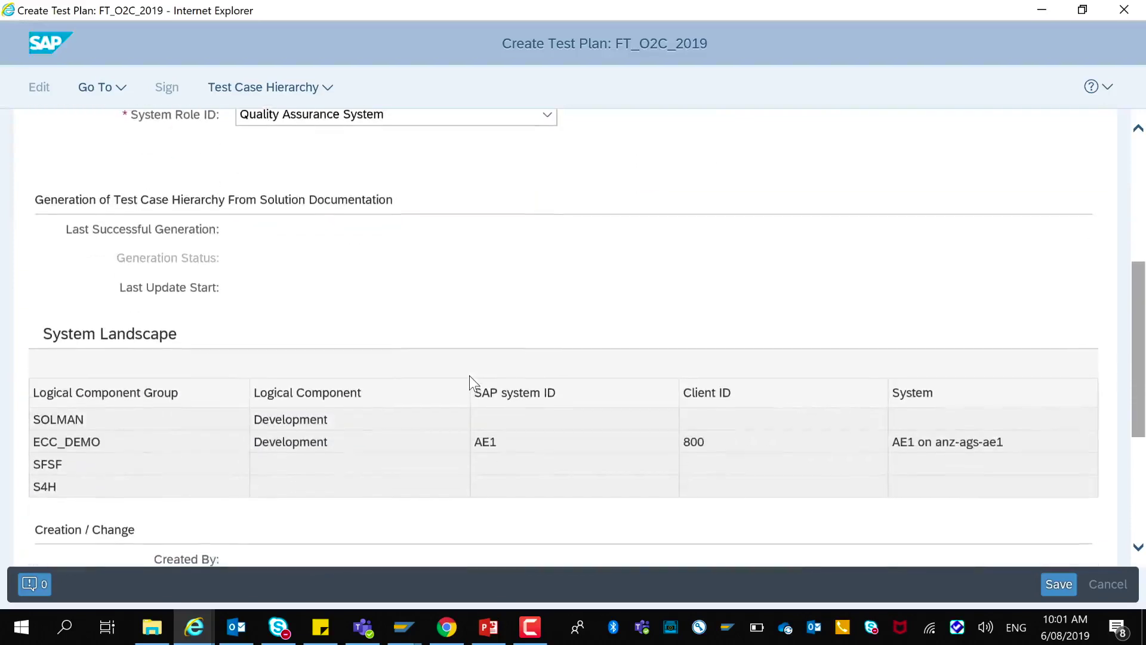
pyautogui.scroll(-1, 469, 377)
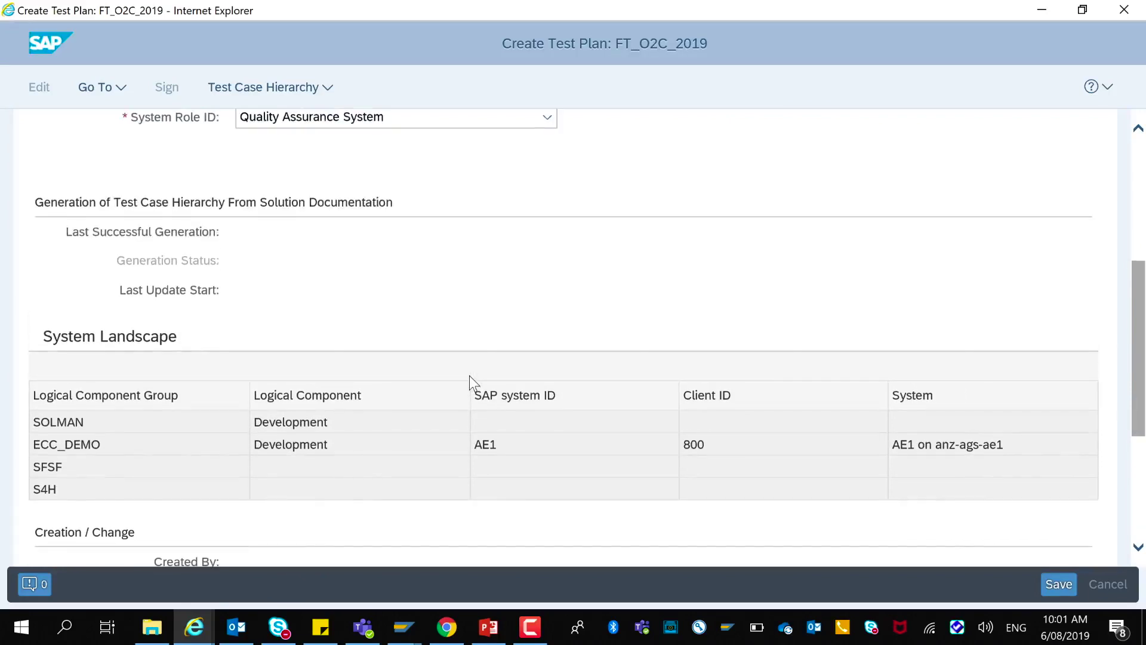
pyautogui.scroll(-2, 470, 376)
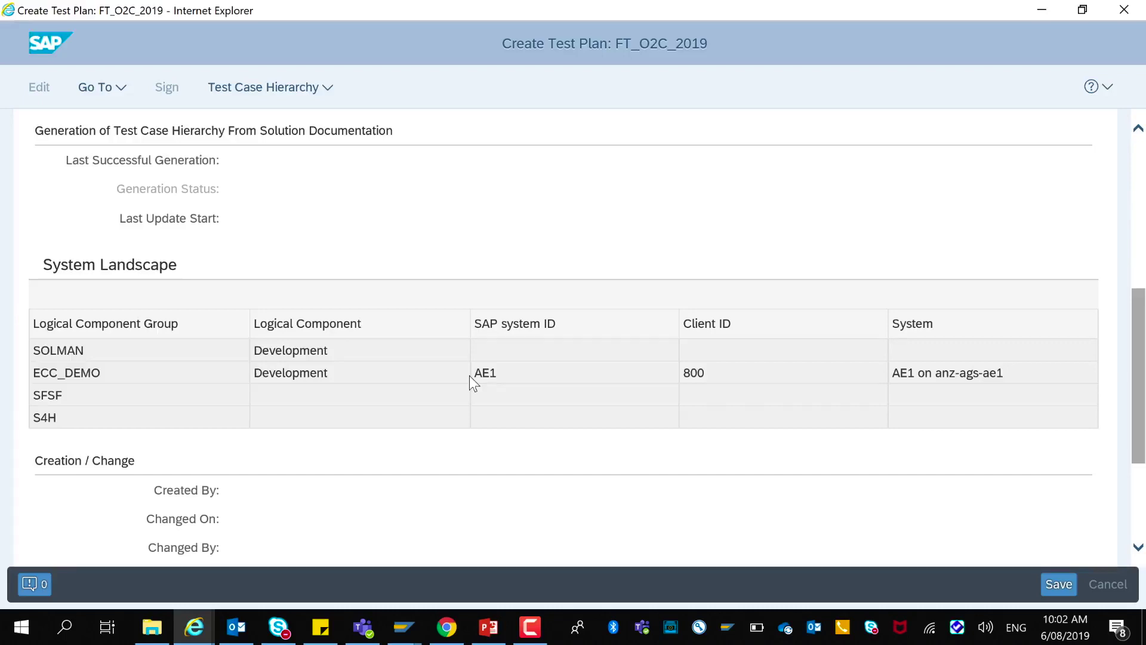
pyautogui.scroll(-3, 469, 375)
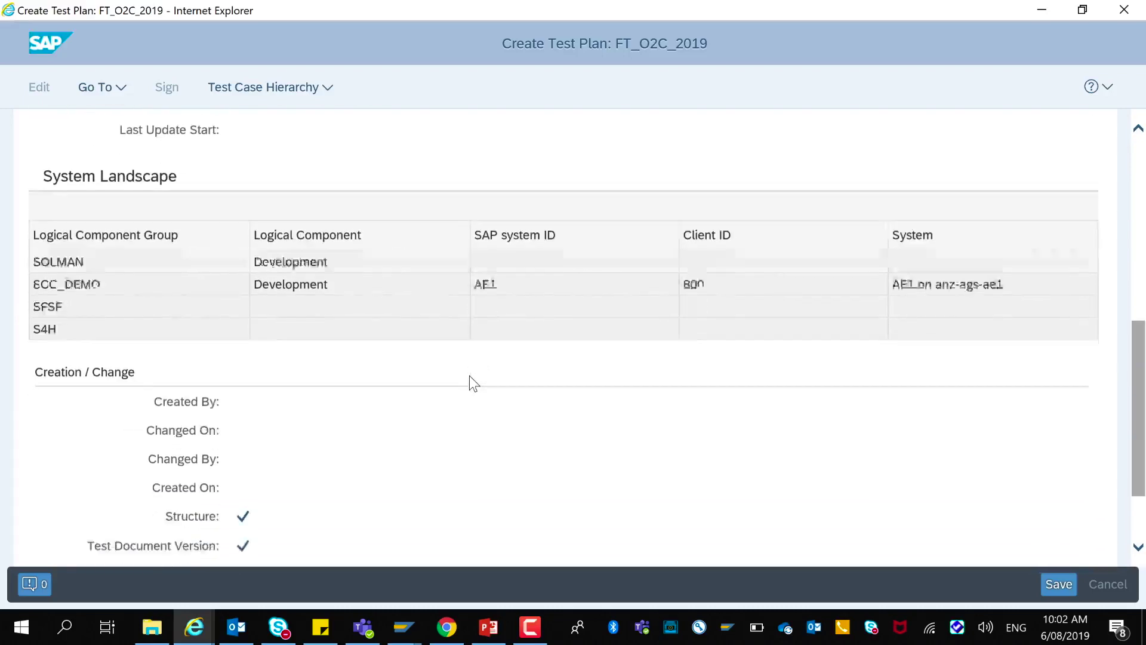
pyautogui.scroll(-1, 470, 376)
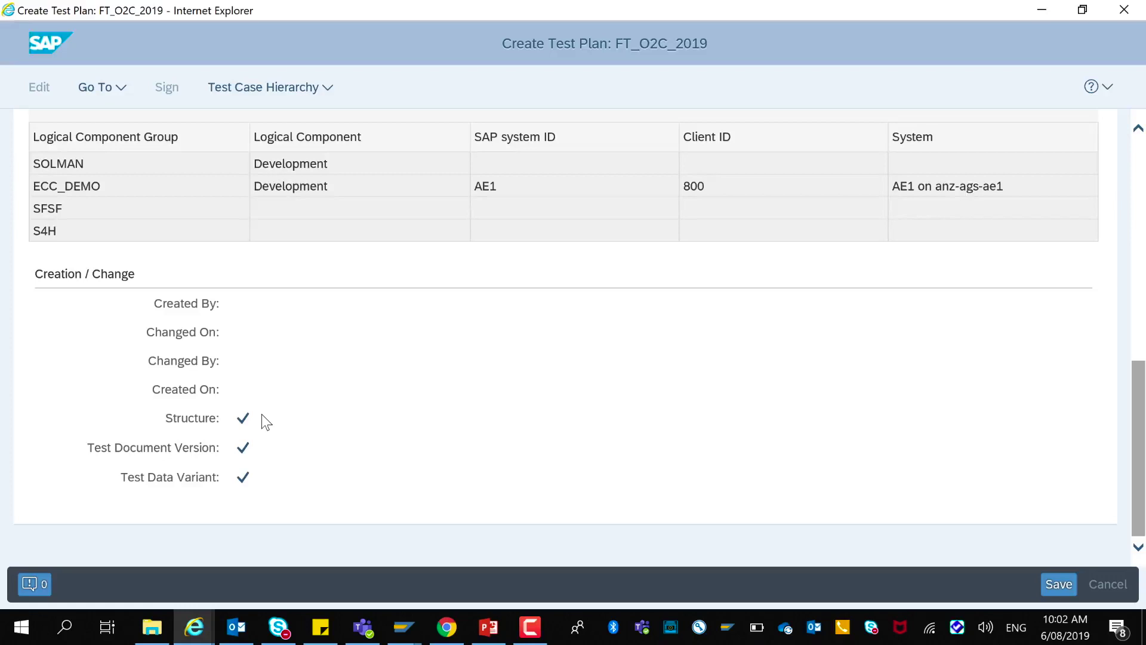
pyautogui.scroll(6, 267, 422)
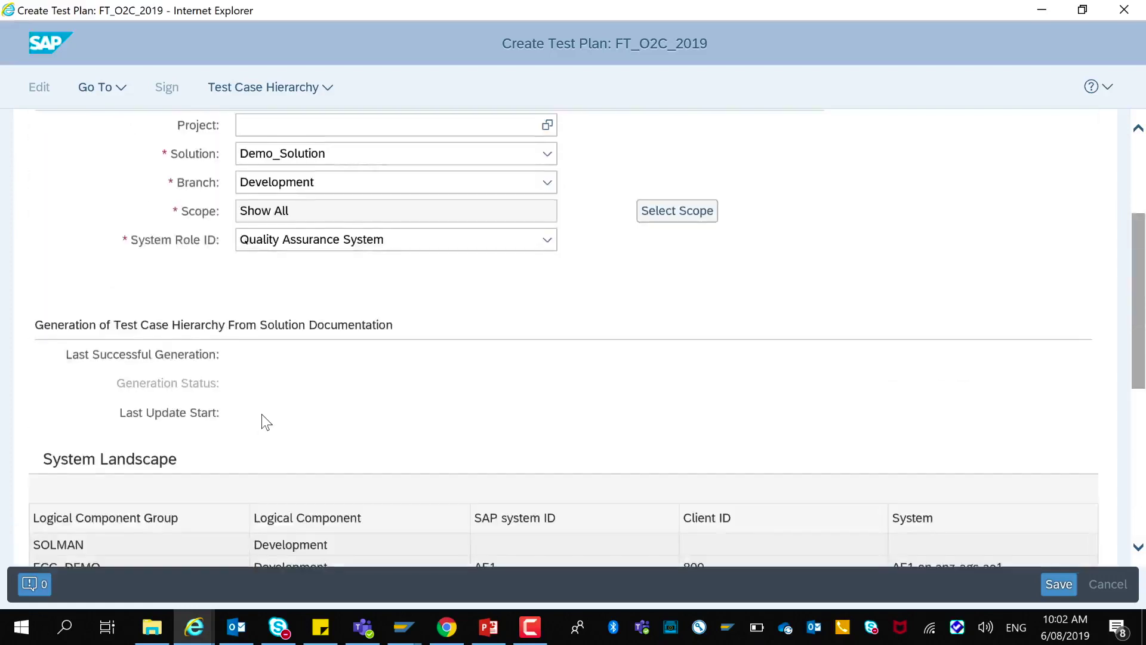
pyautogui.scroll(2, 263, 420)
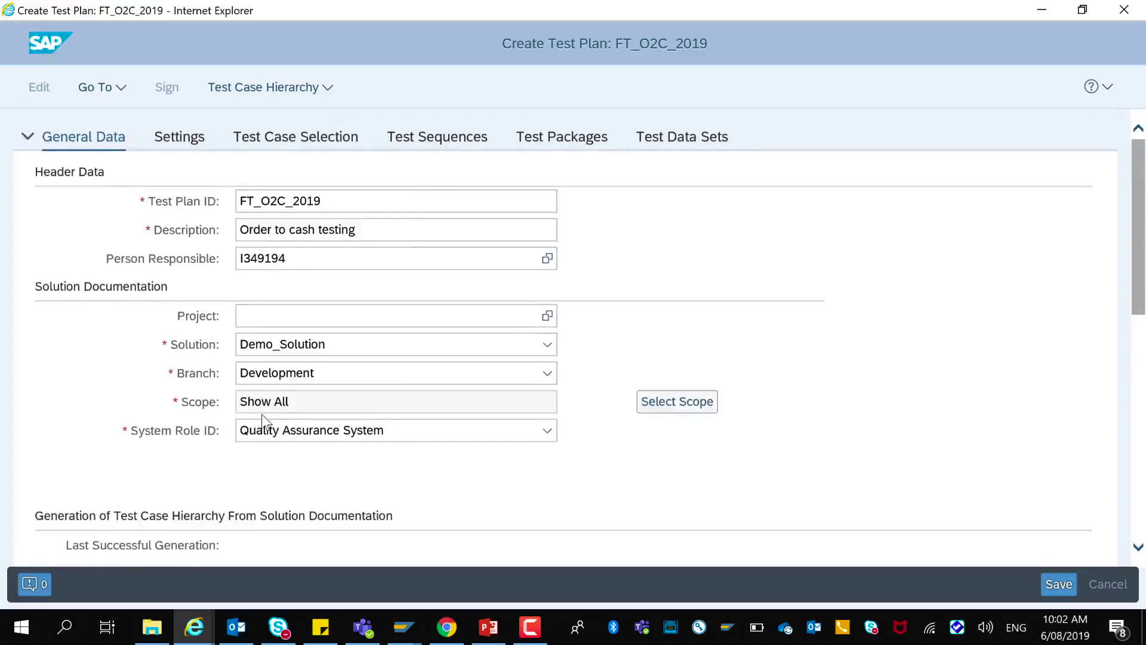
# - On the Settings tab, choose release schema Simplest Schema for the test plan
pyautogui.click(192, 149)
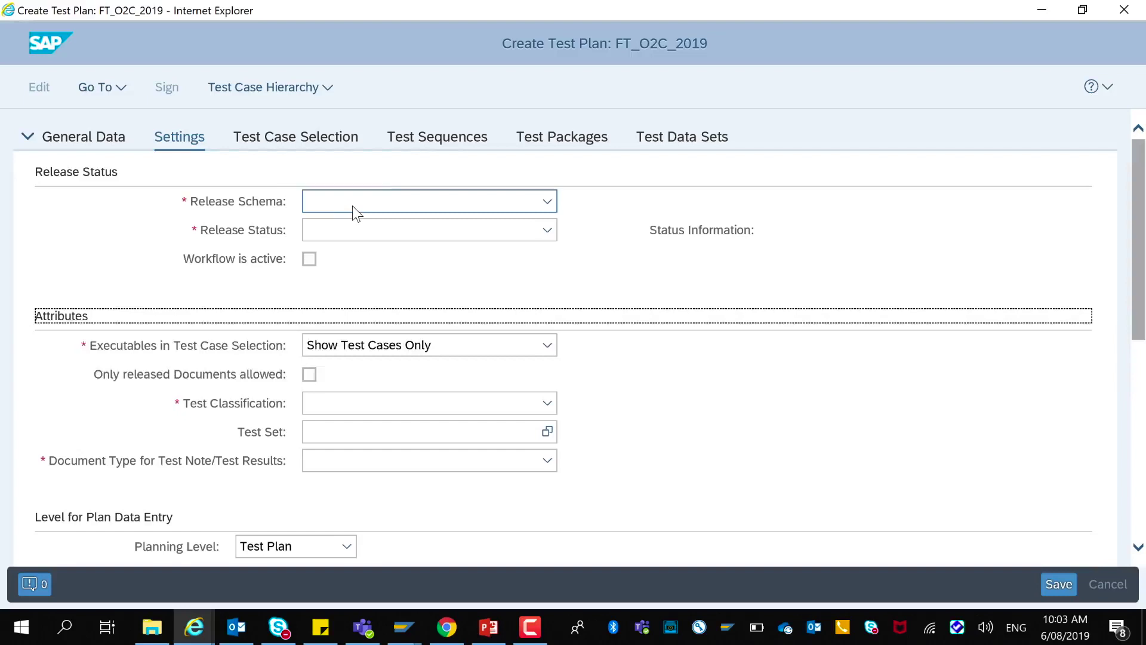
pyautogui.click(445, 206)
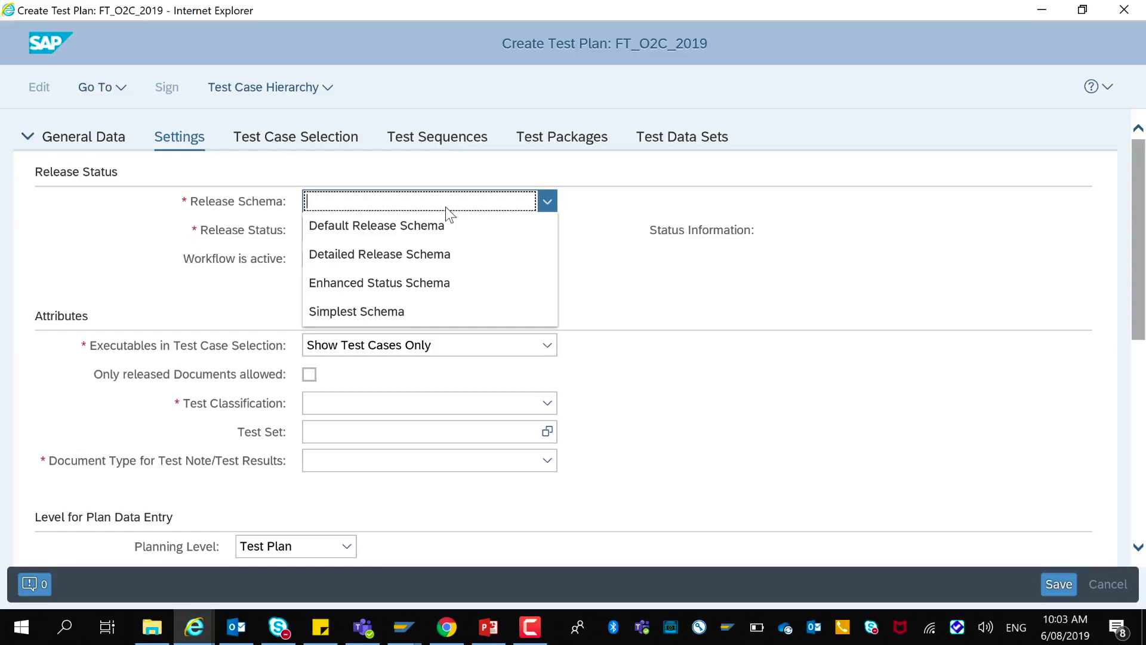
pyautogui.click(359, 311)
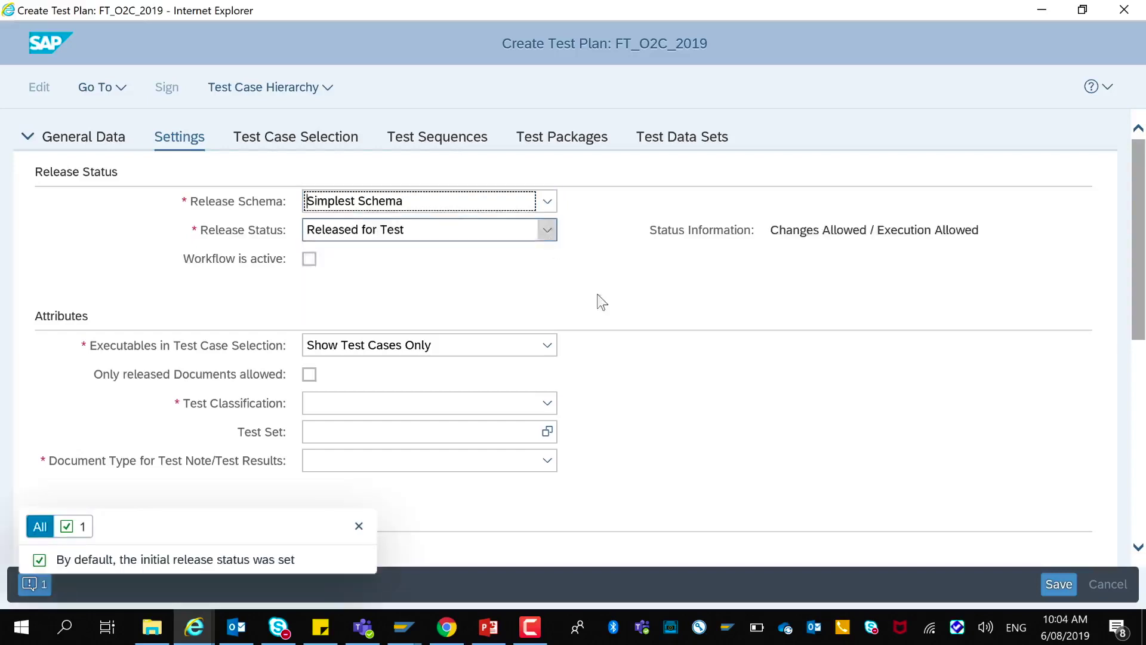
pyautogui.scroll(-2, 633, 383)
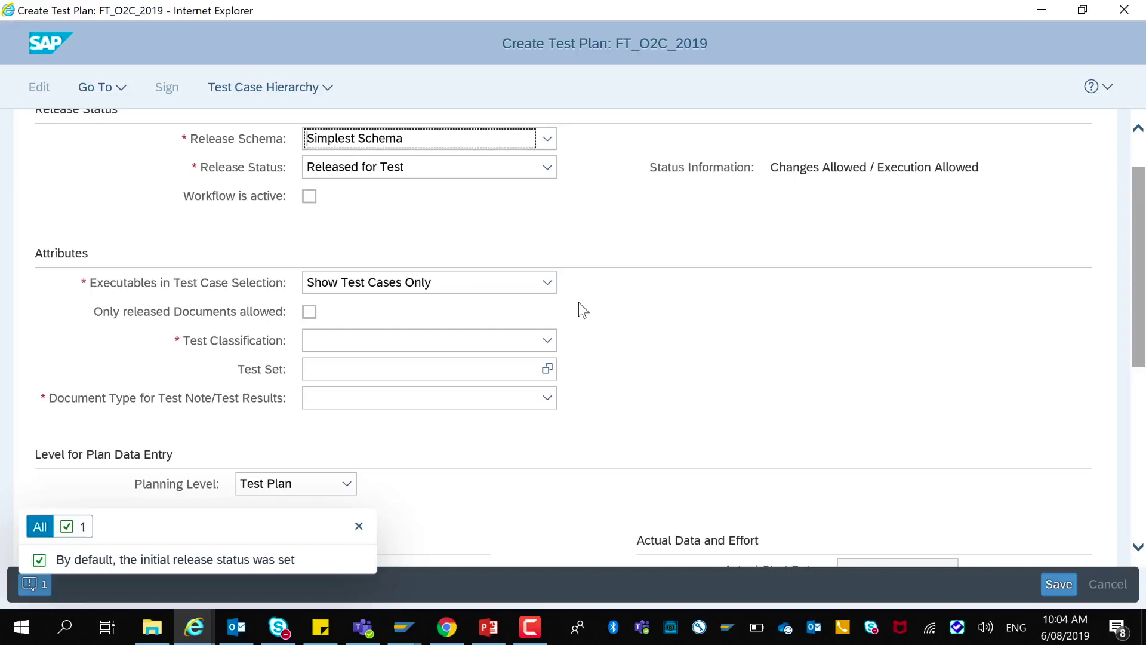
pyautogui.click(548, 288)
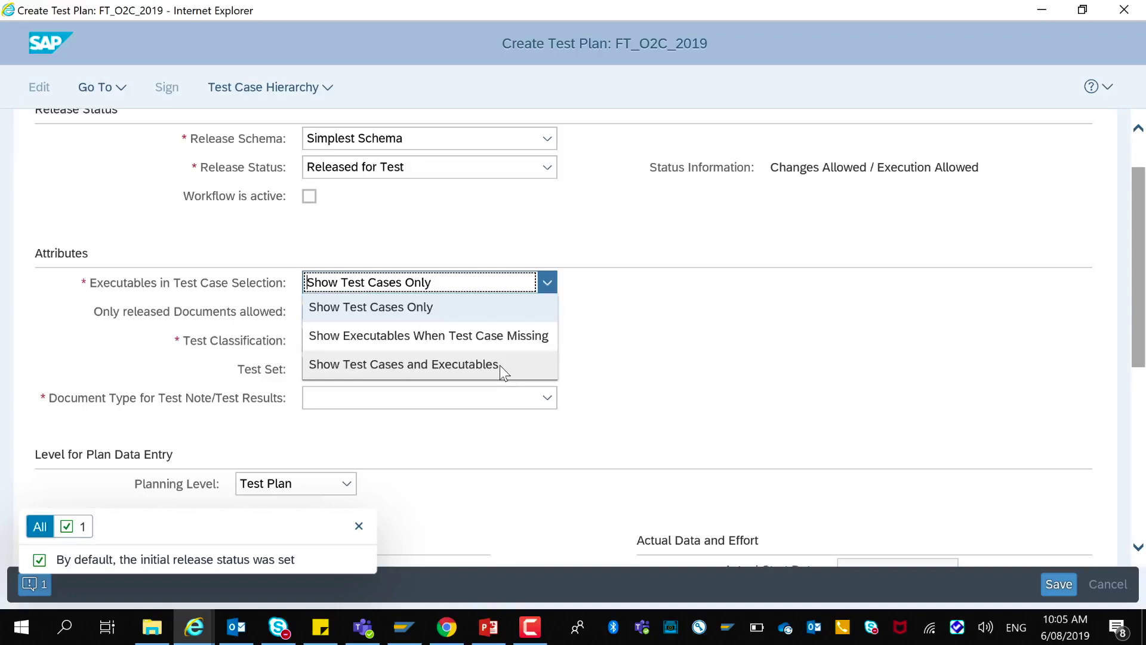
pyautogui.click(325, 340)
pyautogui.scroll(-2, 316, 179)
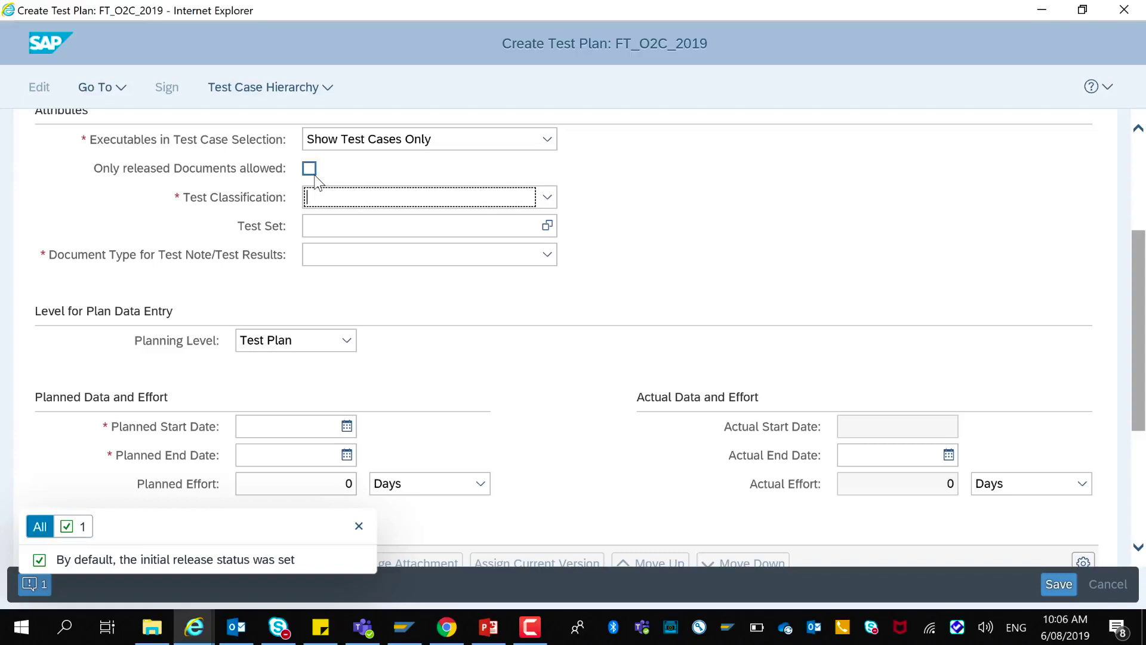
# - Set test classification to Single Functional Test and test note document type to Functional Specification
pyautogui.click(362, 205)
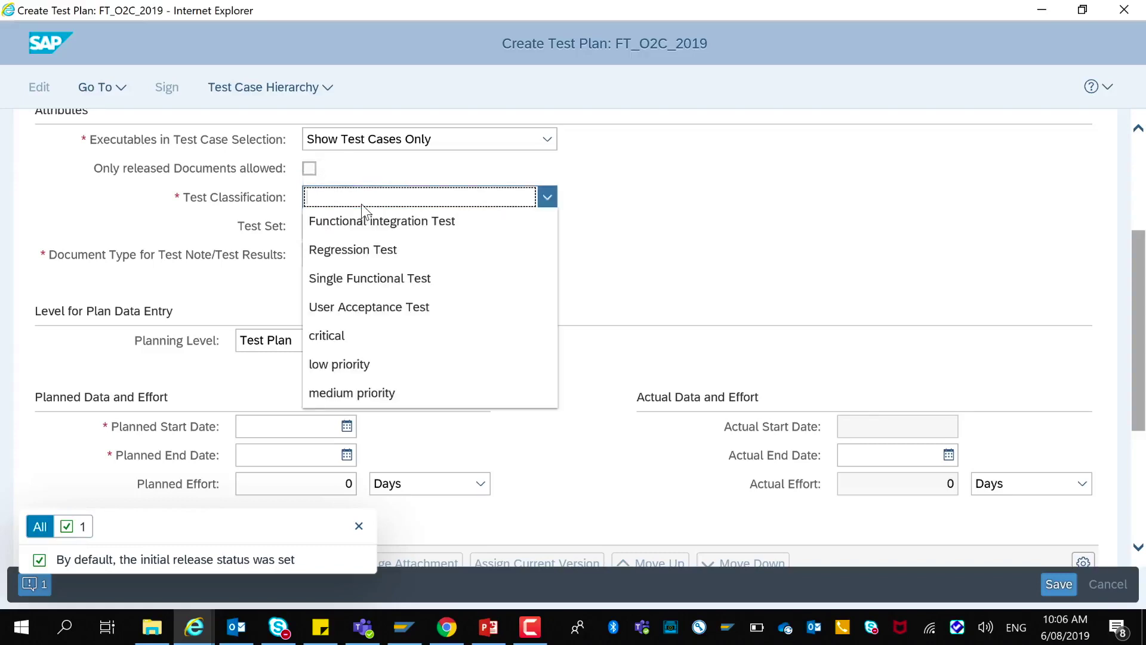
pyautogui.click(370, 278)
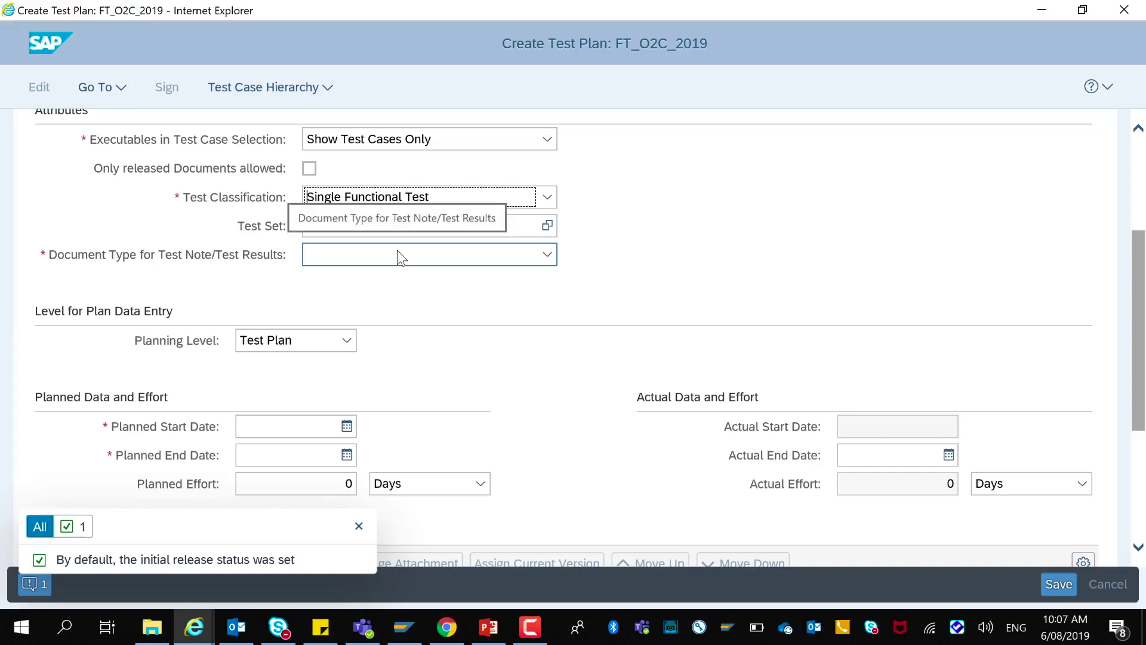
pyautogui.click(398, 255)
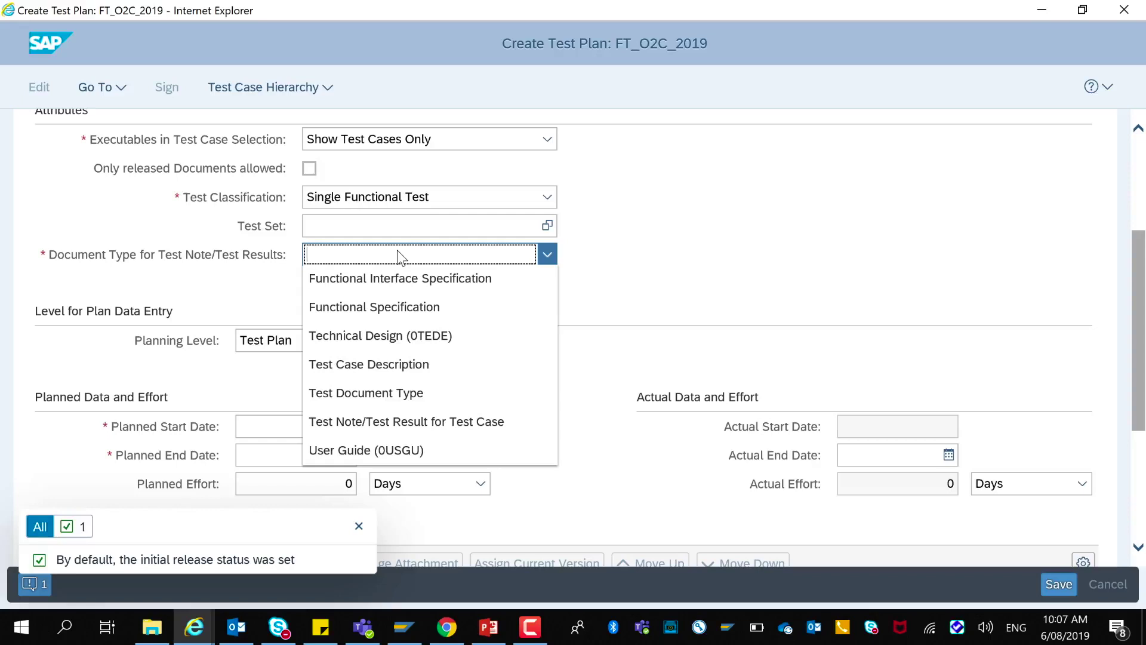
pyautogui.click(402, 307)
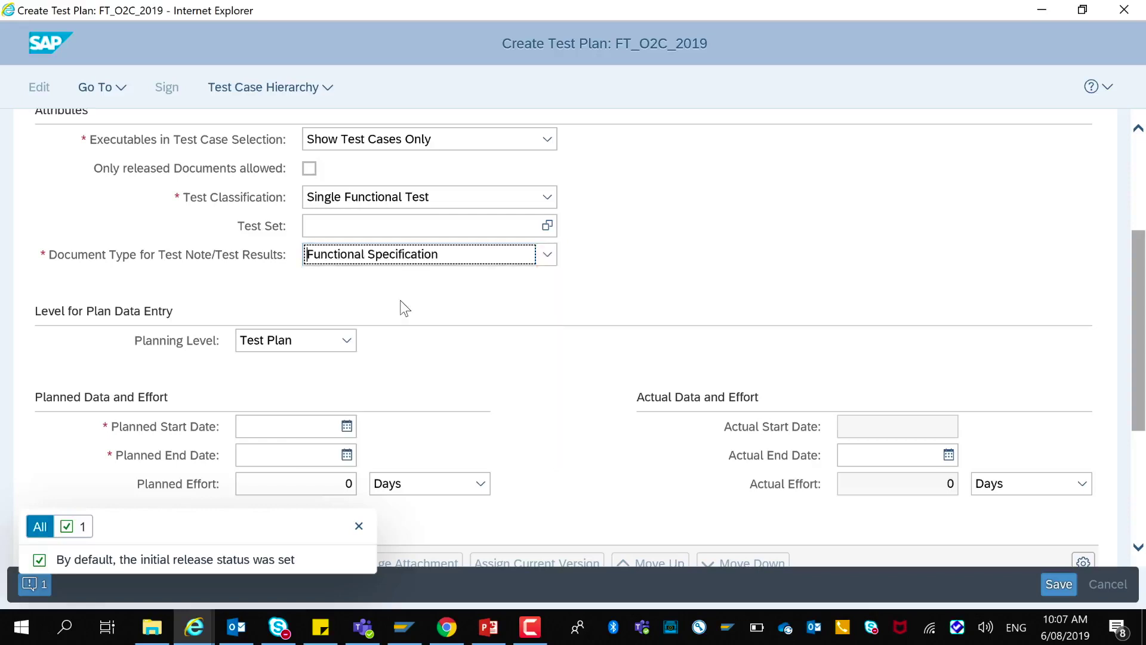
pyautogui.scroll(-3, 418, 415)
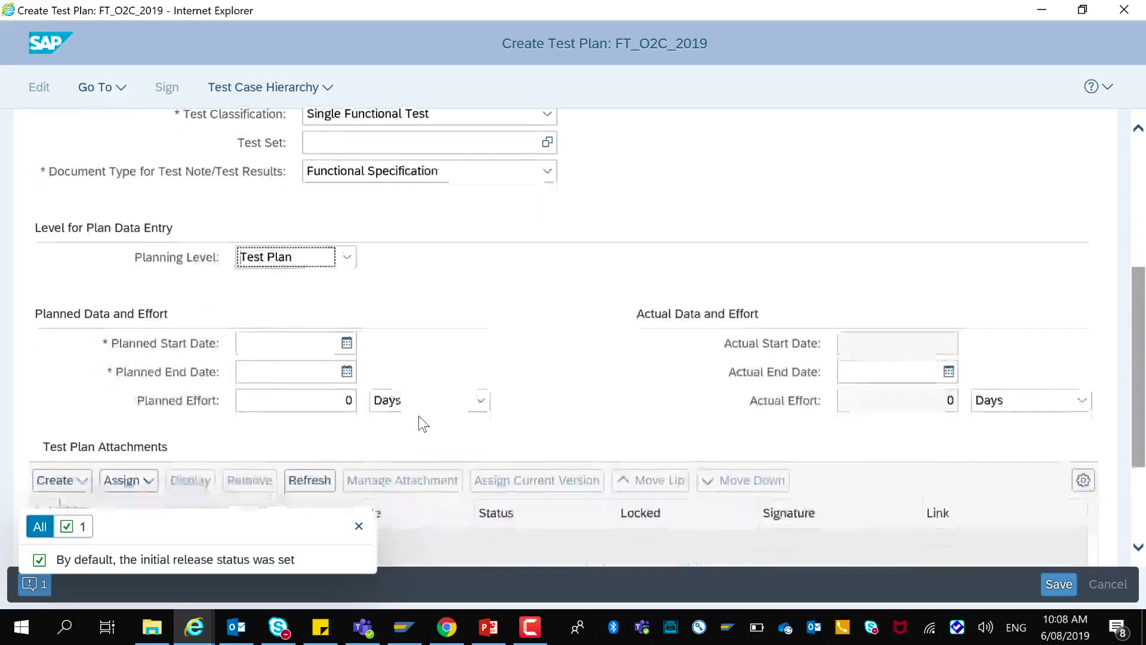
pyautogui.click(347, 247)
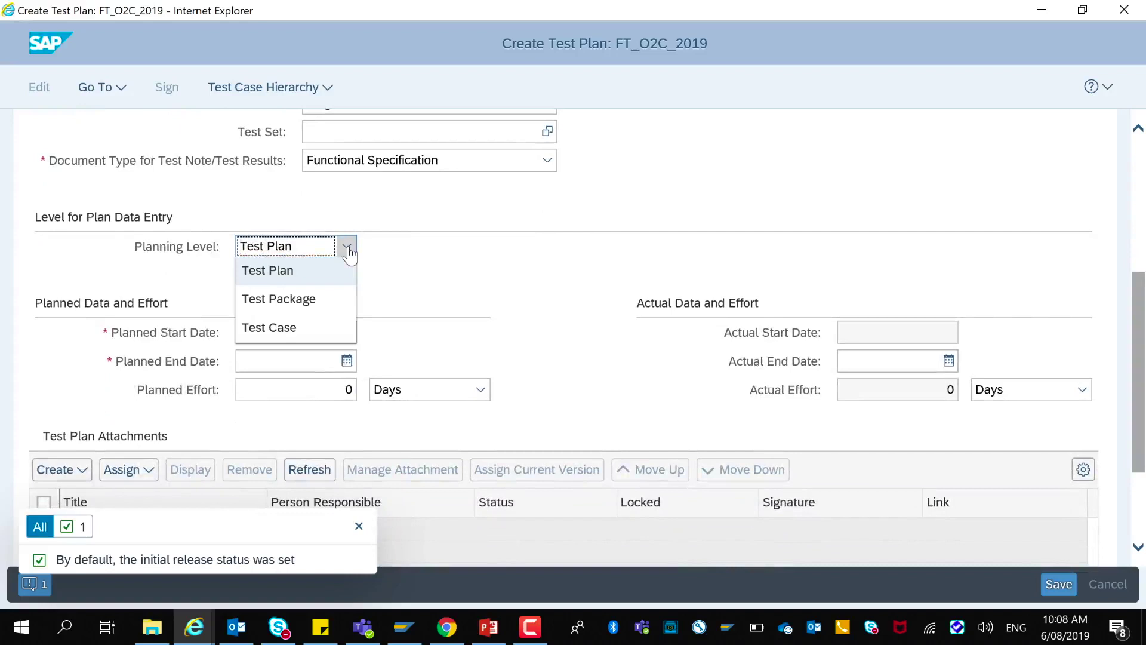
pyautogui.click(421, 274)
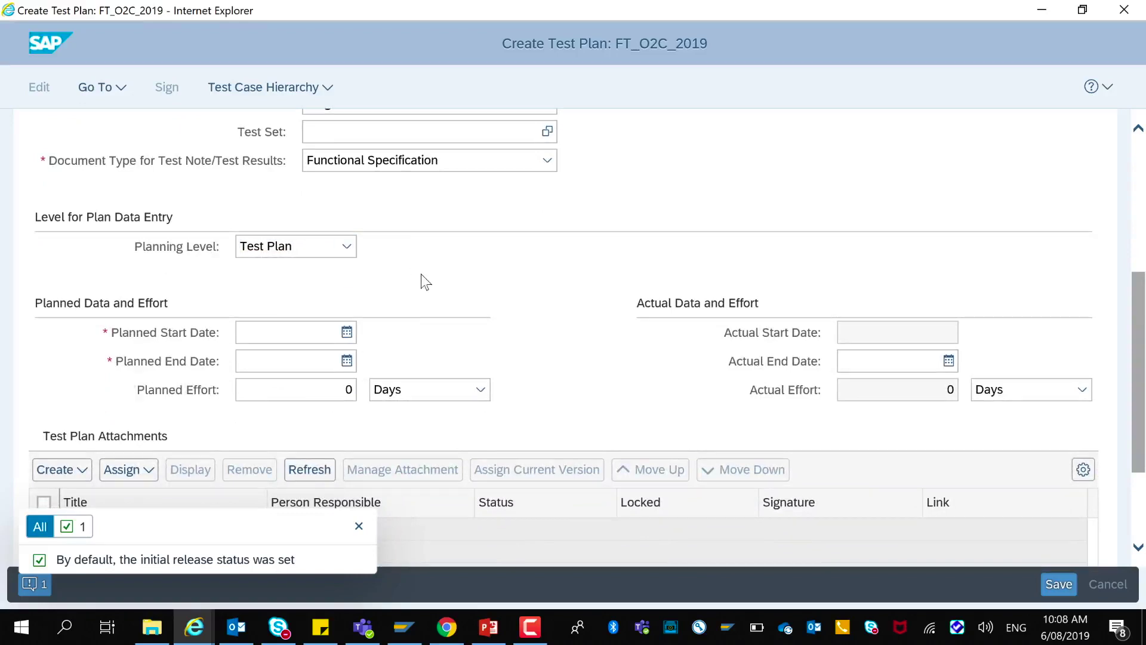
pyautogui.click(349, 336)
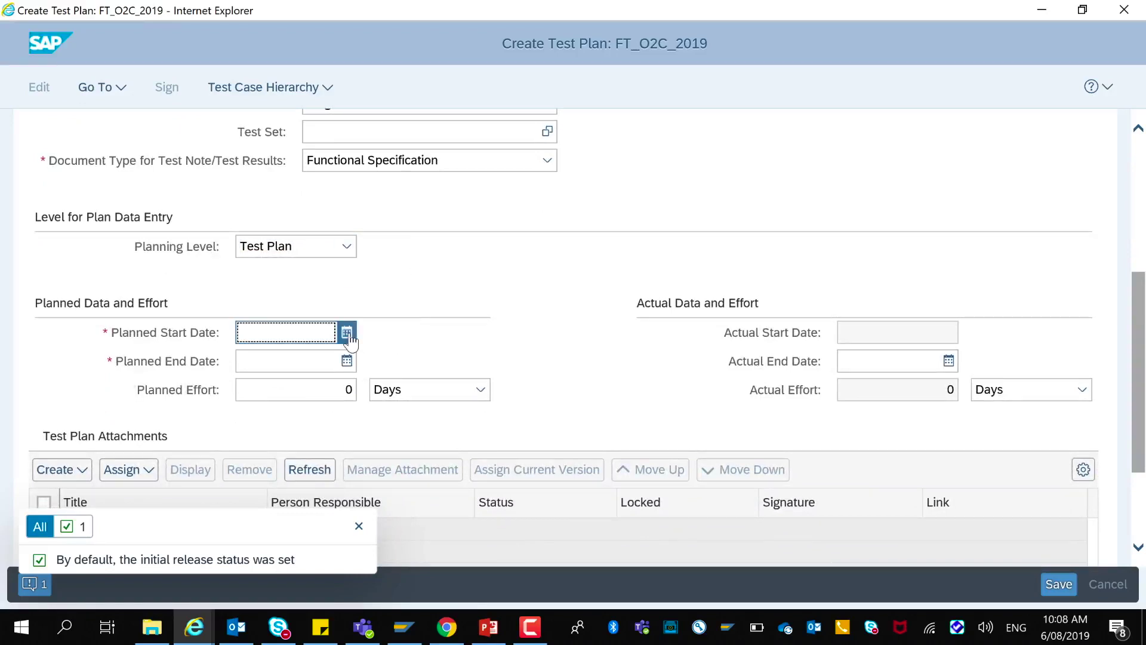